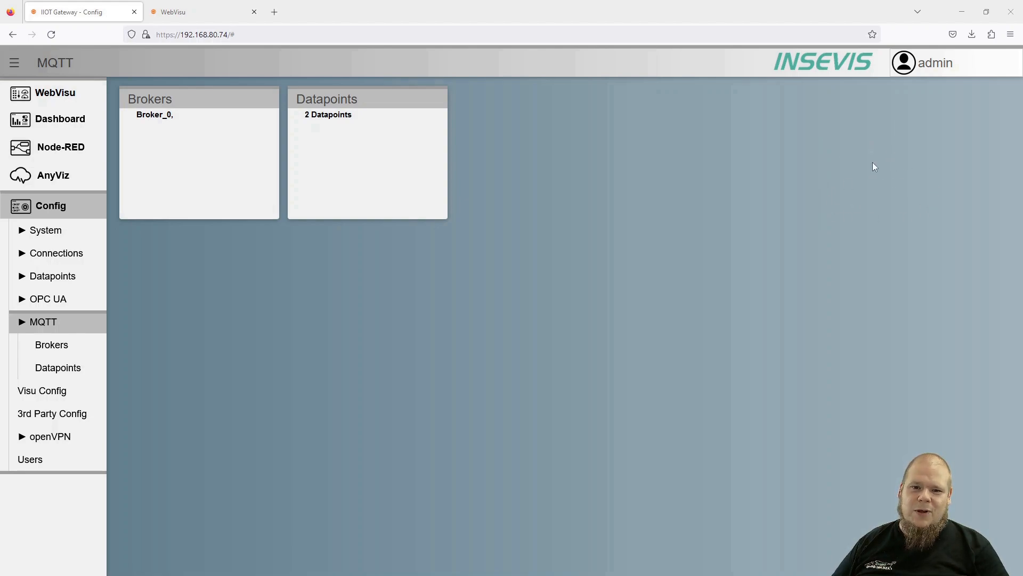
- Show Broker_0's full settings (birth topic Hallo, message huhu, QoS 1) in the MQTT Brokers table
click(165, 135)
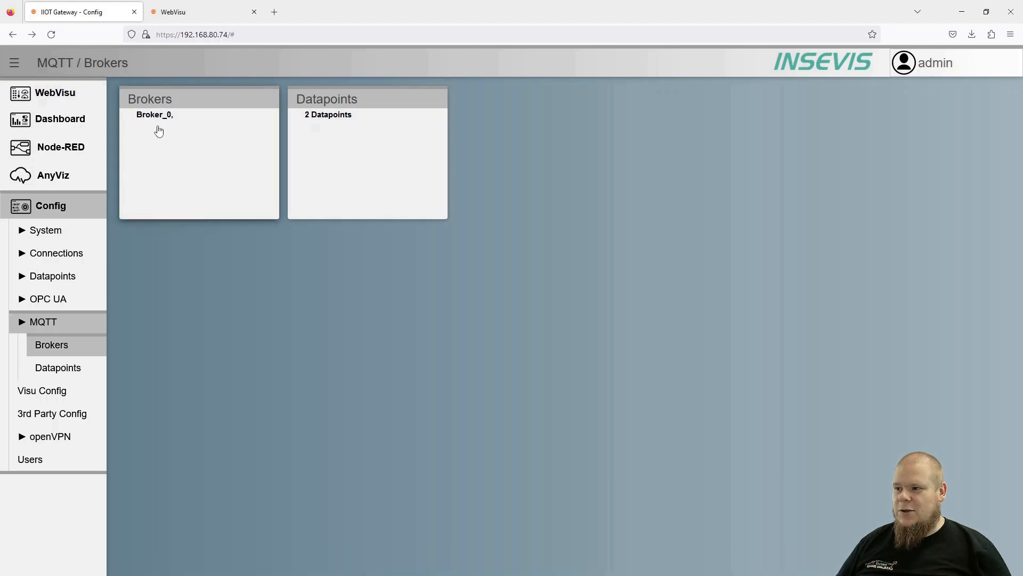
click(156, 118)
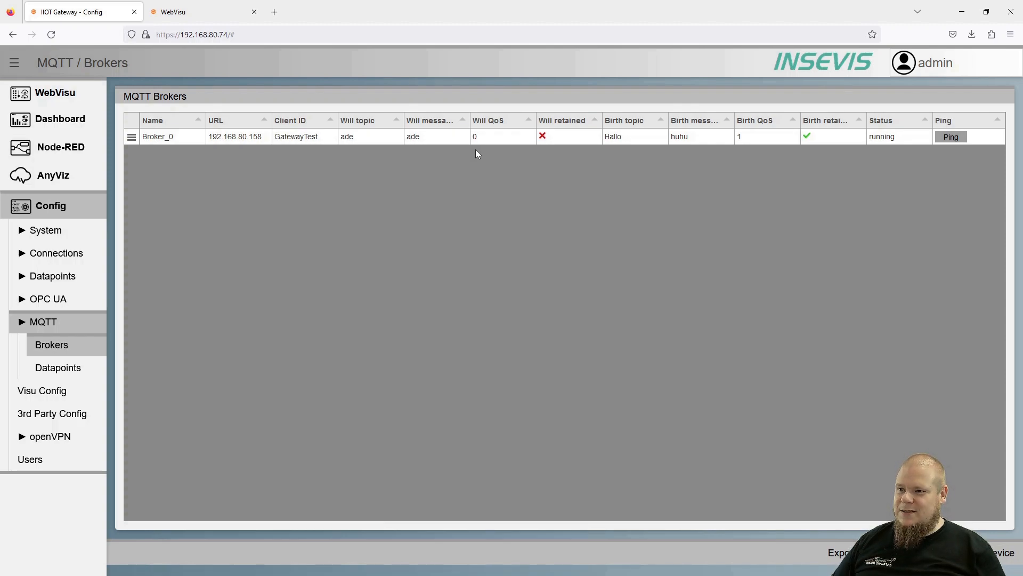
- Keep Broker_0's Will QoS at 0 and enable Will retained
double_click(501, 140)
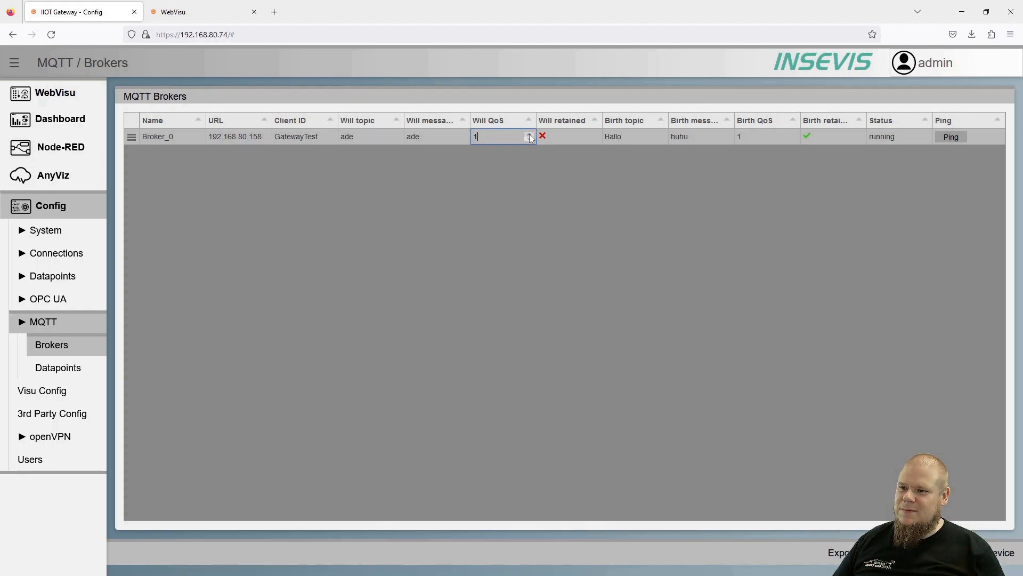
click(530, 135)
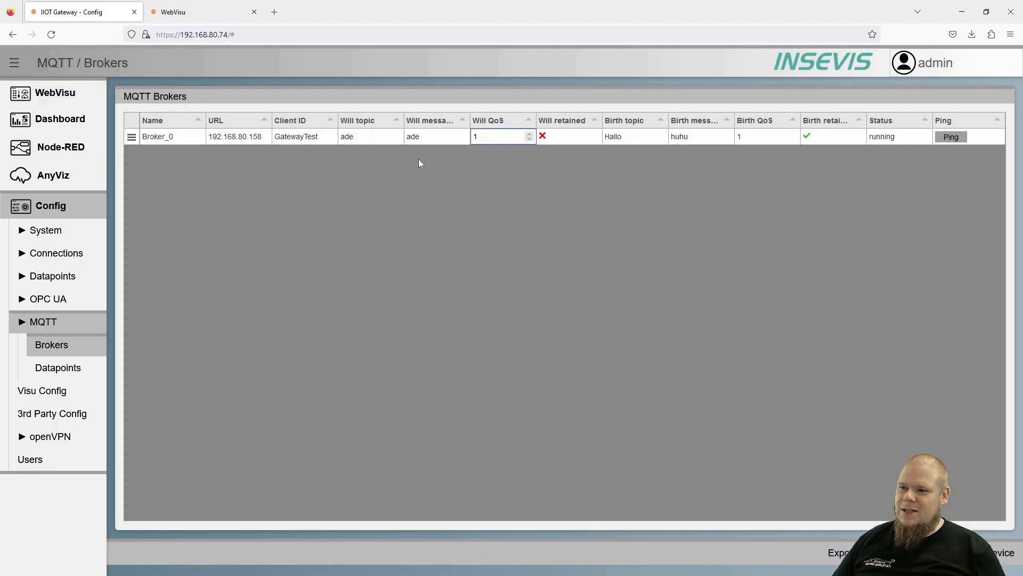
click(528, 135)
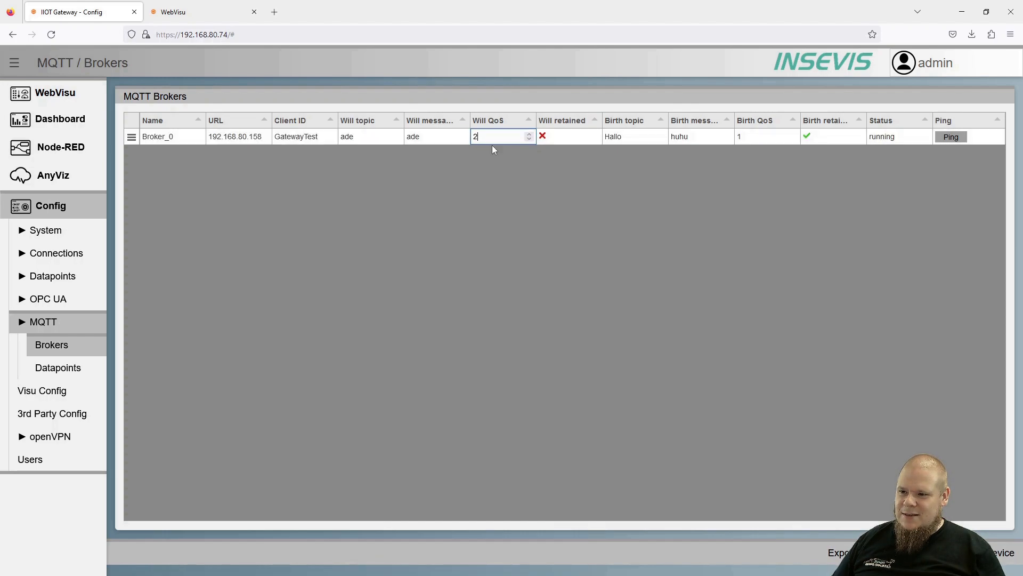
key(Escape)
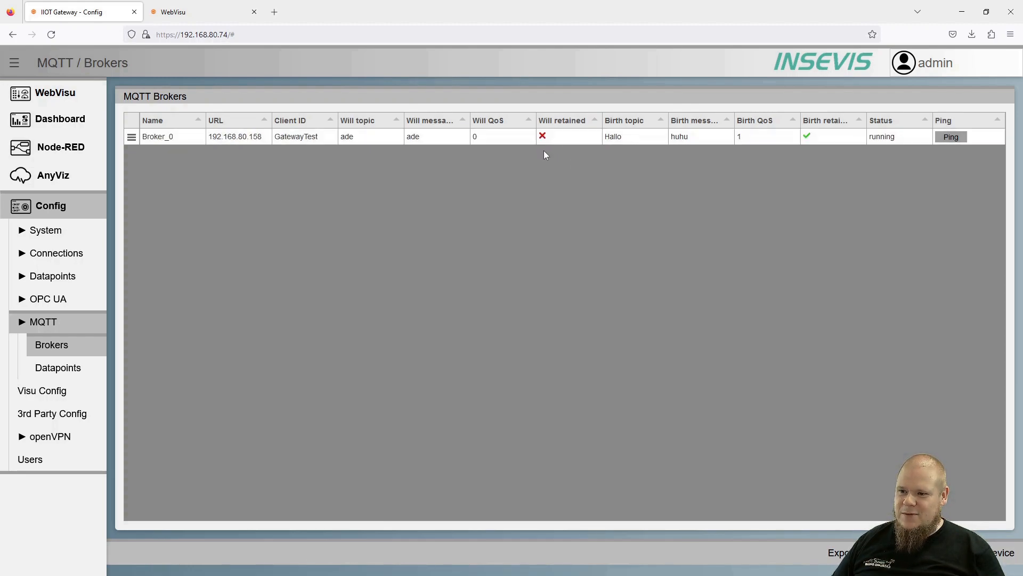
click(543, 137)
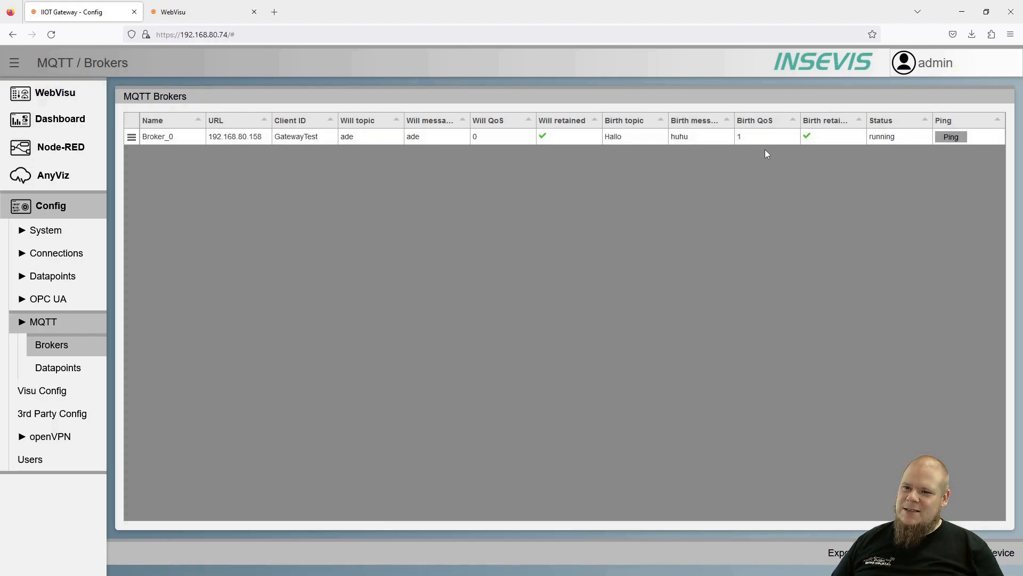
click(780, 140)
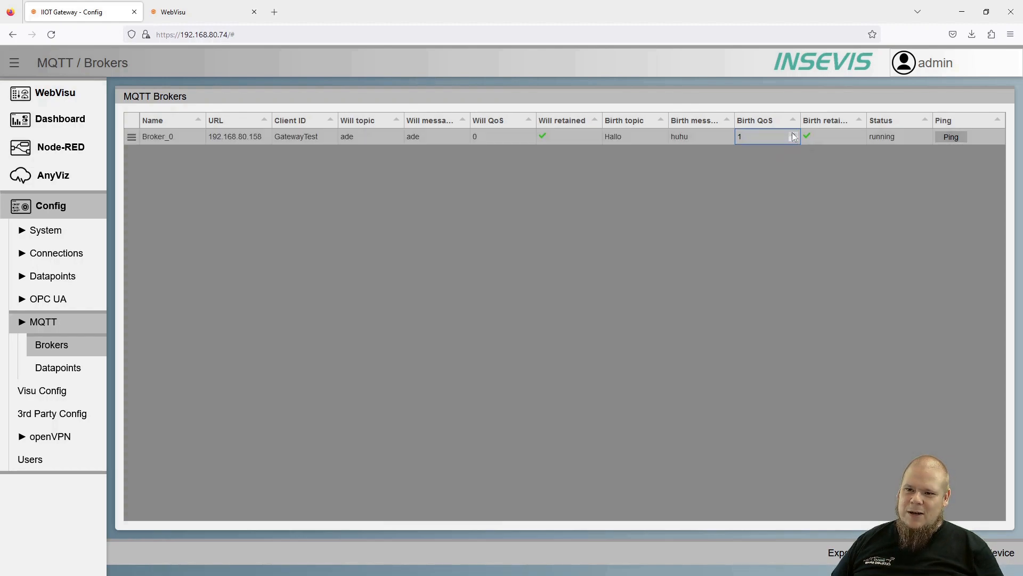
click(789, 151)
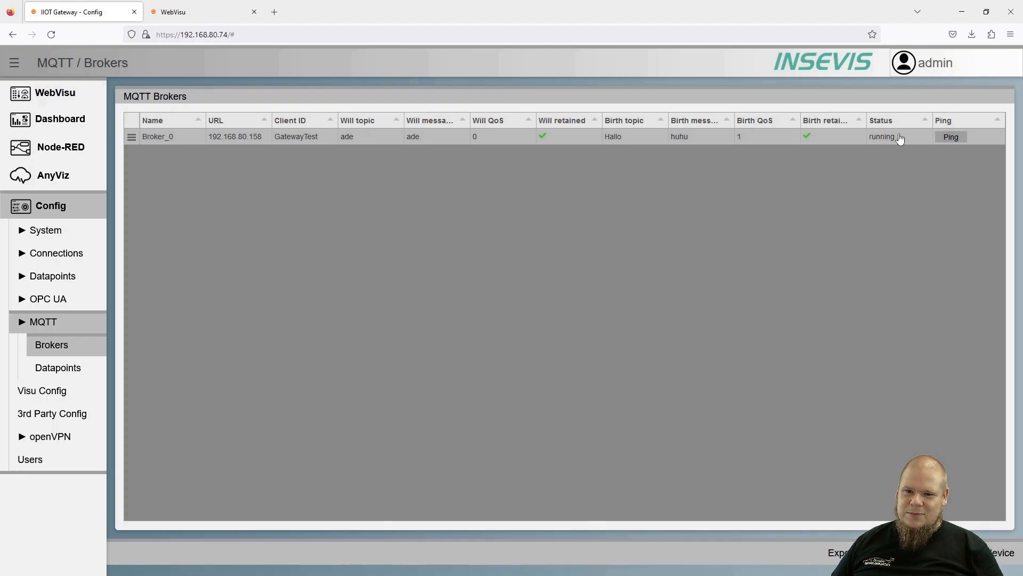
click(947, 140)
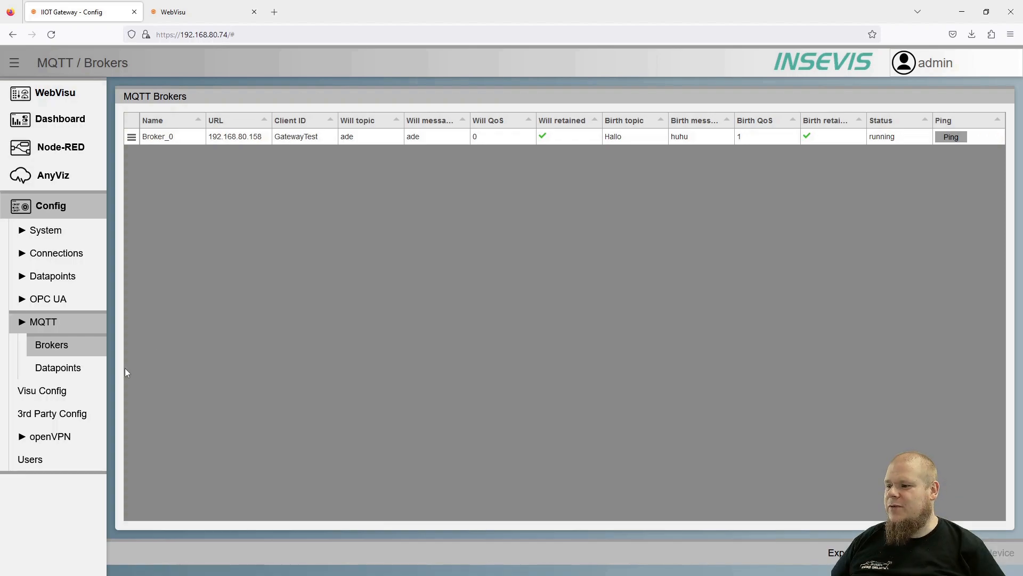
click(75, 372)
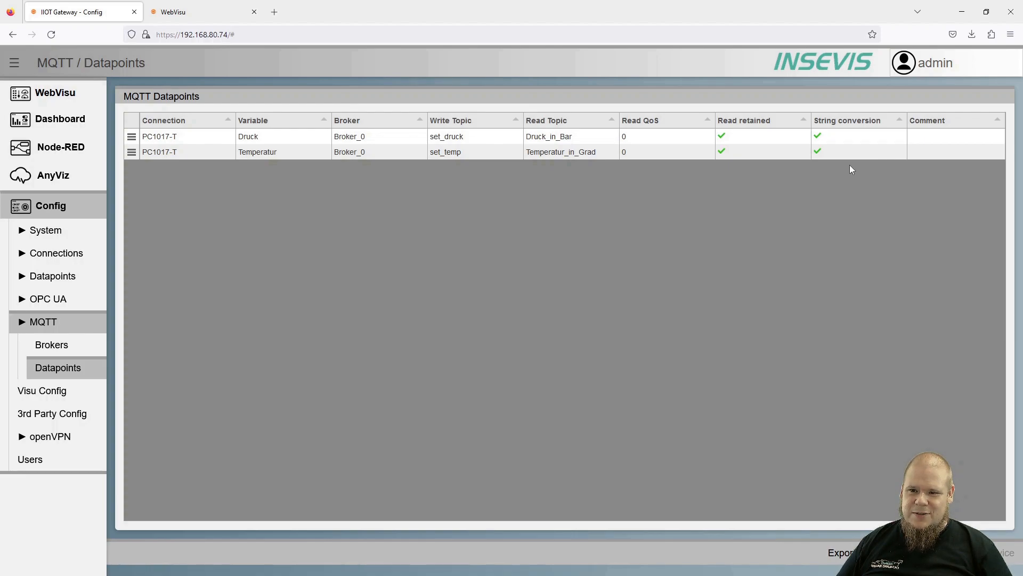
- Start editing the Temperatur datapoint's Comment cell
click(942, 154)
- Leave the Temperatur comment empty and add an Alarm 1 datapoint assigned to broker Test
click(885, 186)
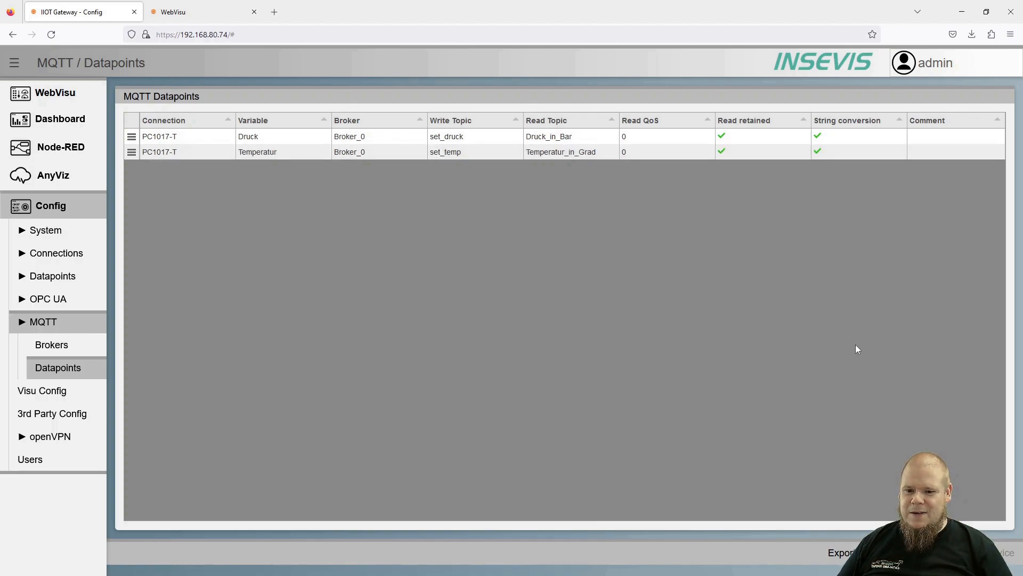
click(926, 553)
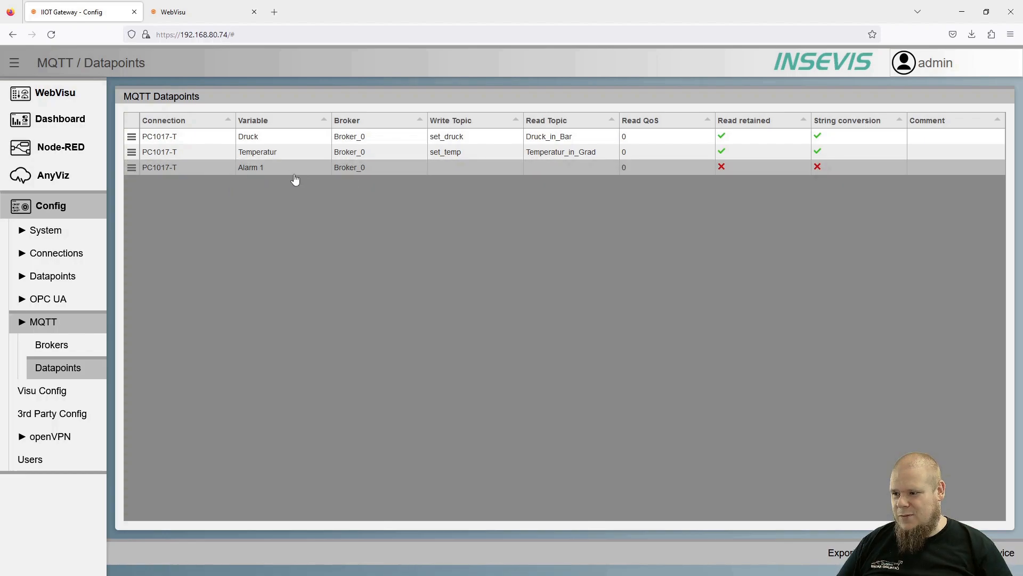
click(407, 170)
click(413, 167)
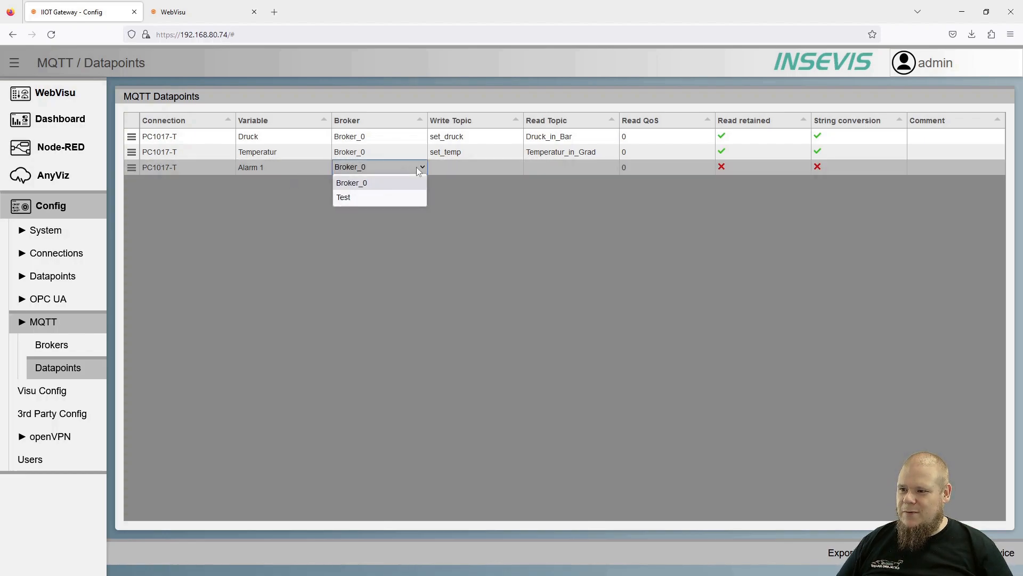
click(398, 198)
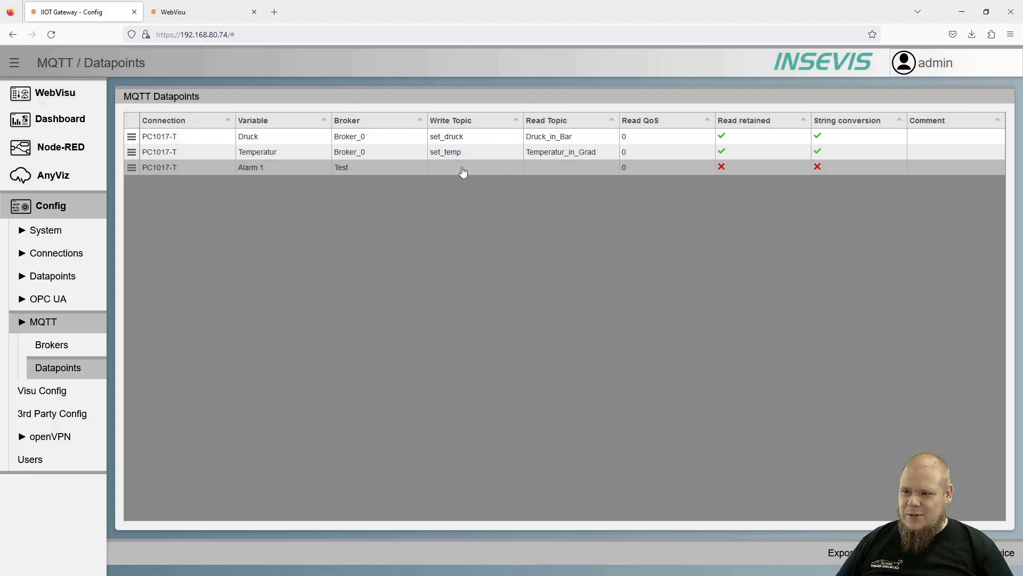
- Set the Alarm 1 datapoint's read topic to Alarm_augeloest
click(538, 170)
text(A)
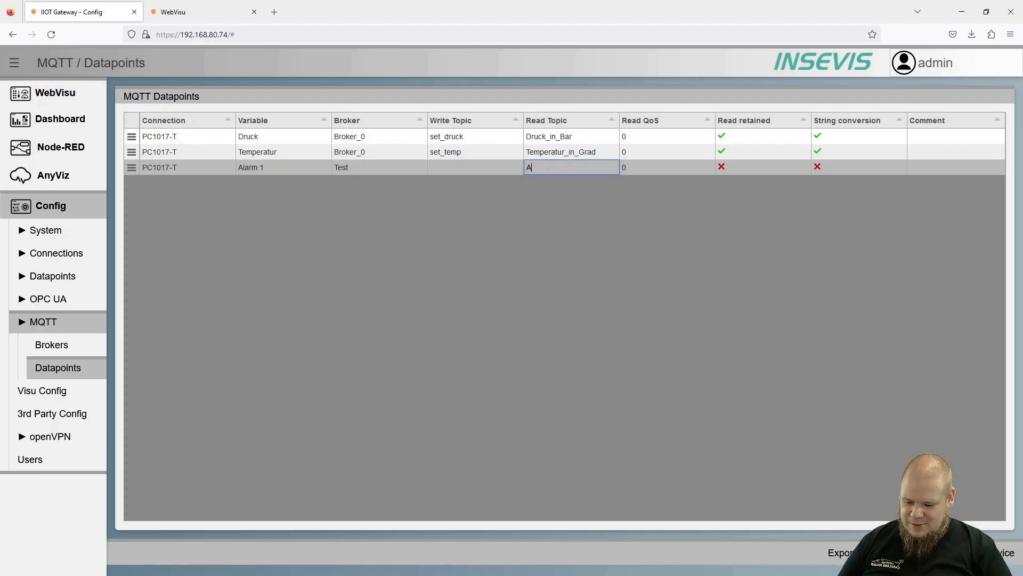
text(larm)
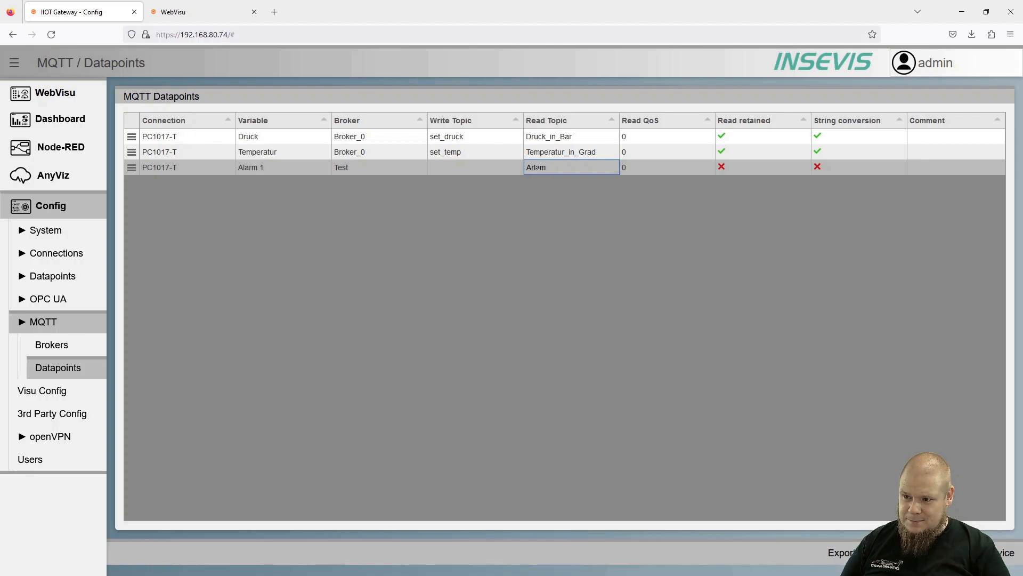
key(BackSpace)
key(BackSpace)
key(BackSpace)
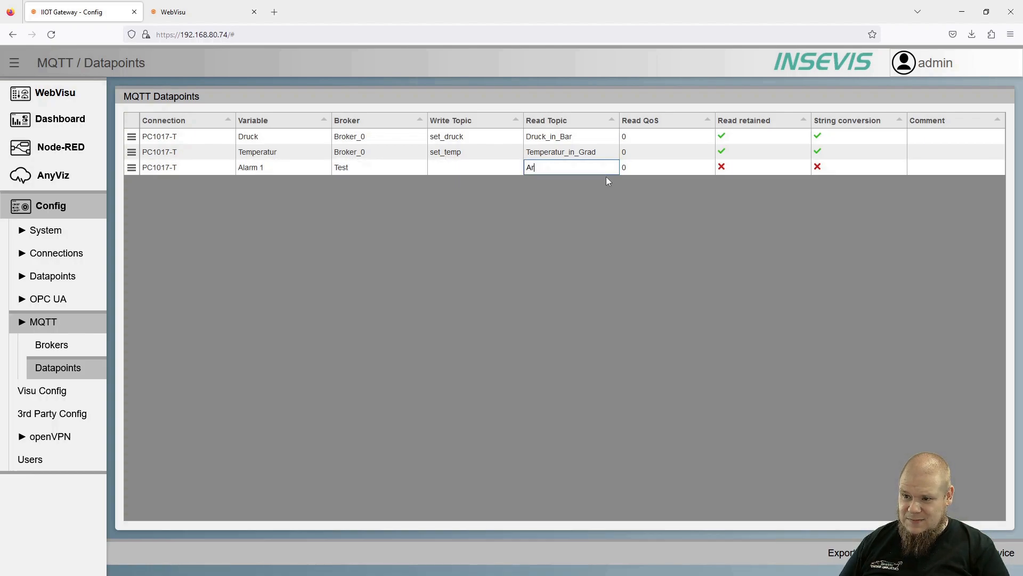
key(BackSpace)
text(larm)
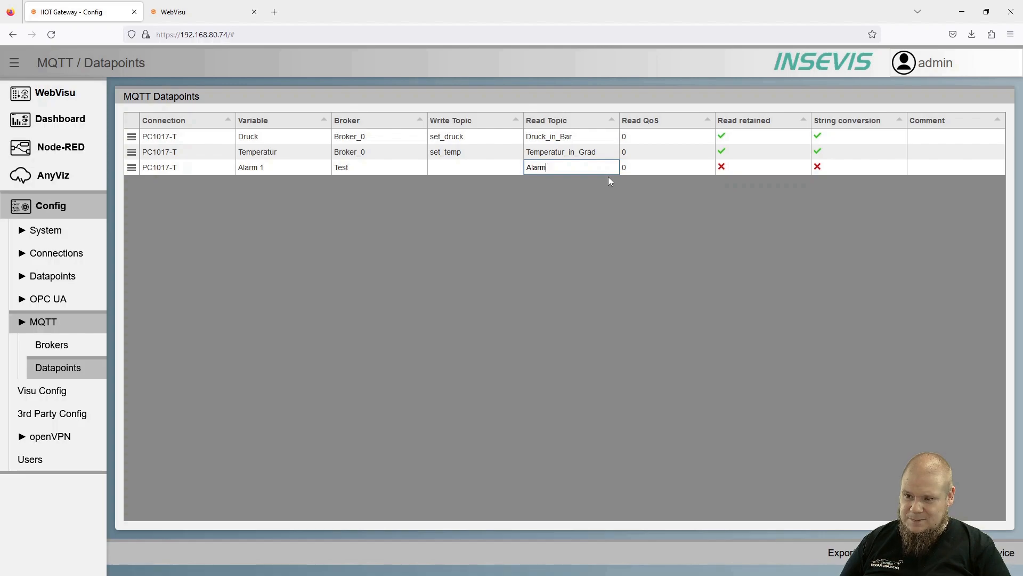
text( ausgelöst)
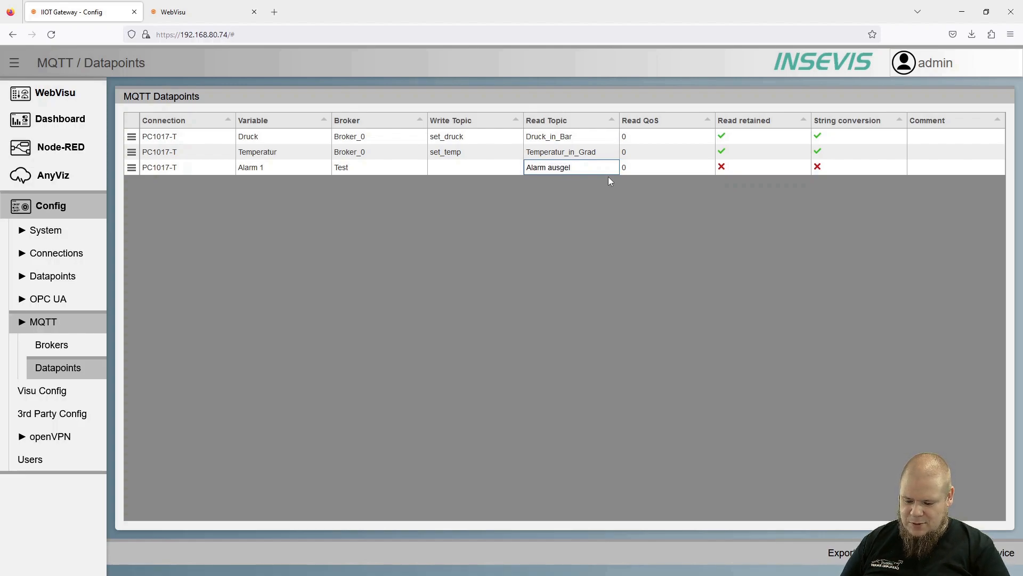
key(BackSpace)
key(BackSpace)
key(BackSpace)
key(BackSpace)
key(BackSpace)
key(BackSpace)
key(BackSpace)
key(BackSpace)
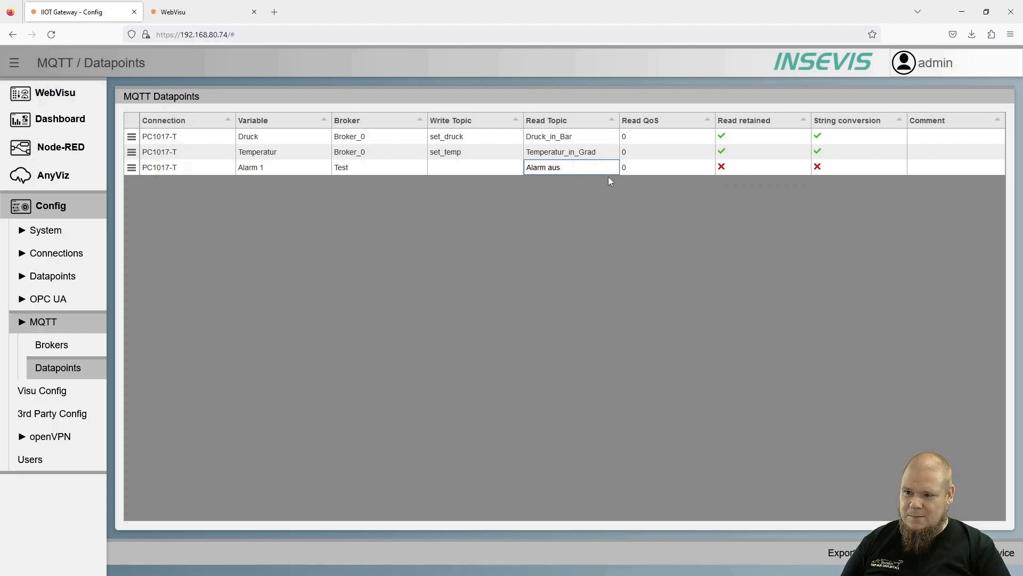
key(BackSpace)
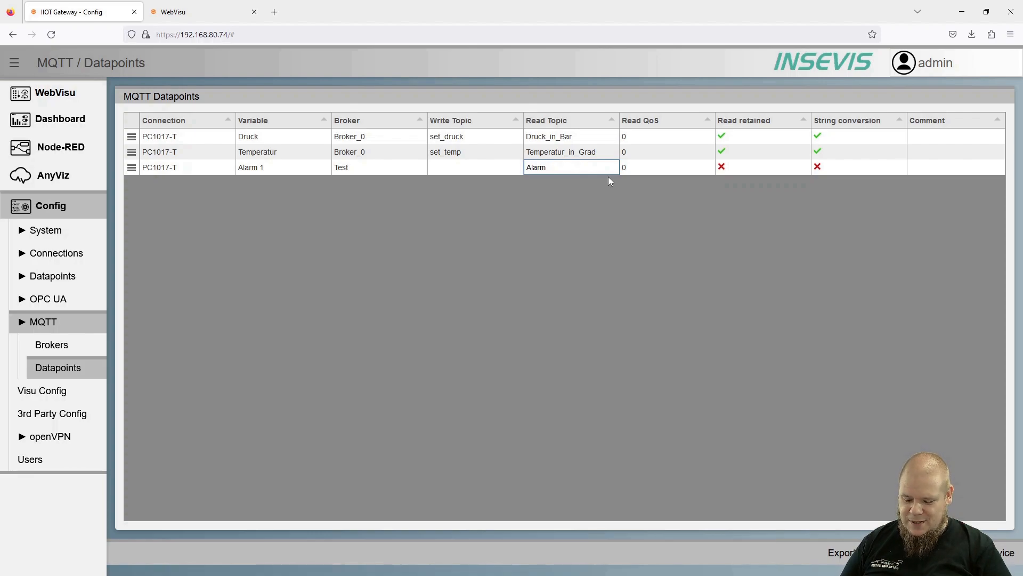
text(augelös)
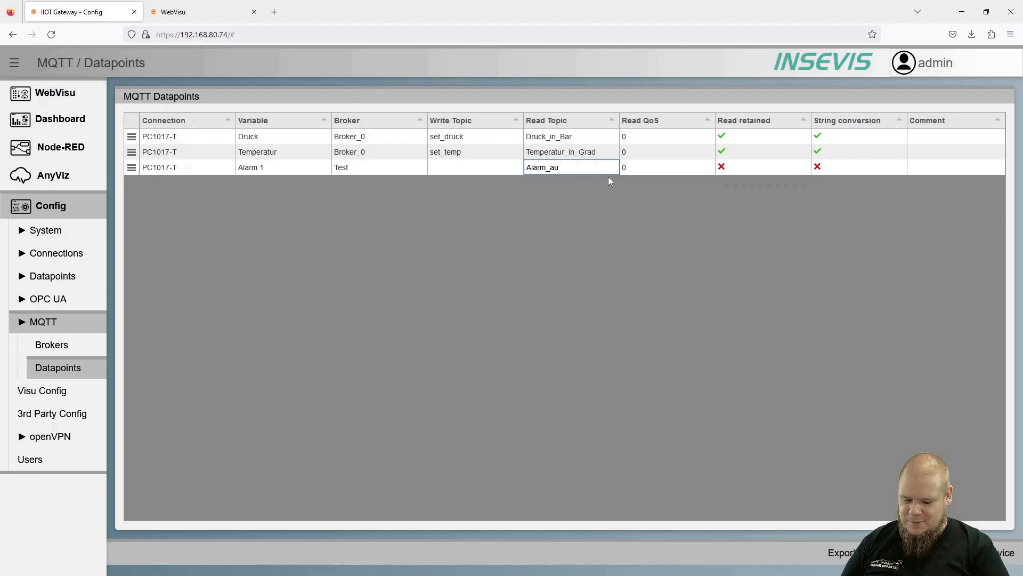
key(BackSpace)
key(BackSpace)
text(oest)
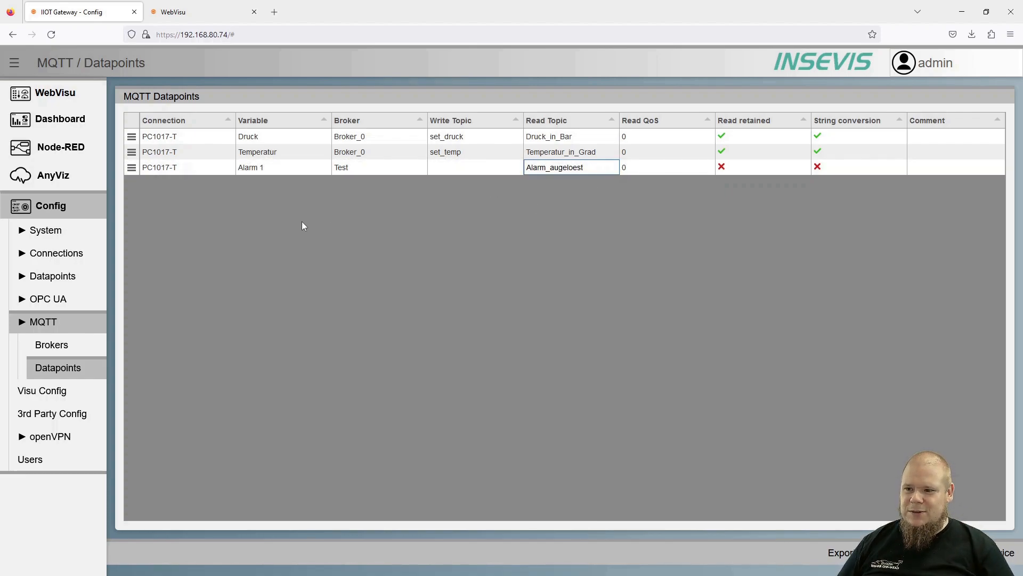
drag(302, 221, 540, 194)
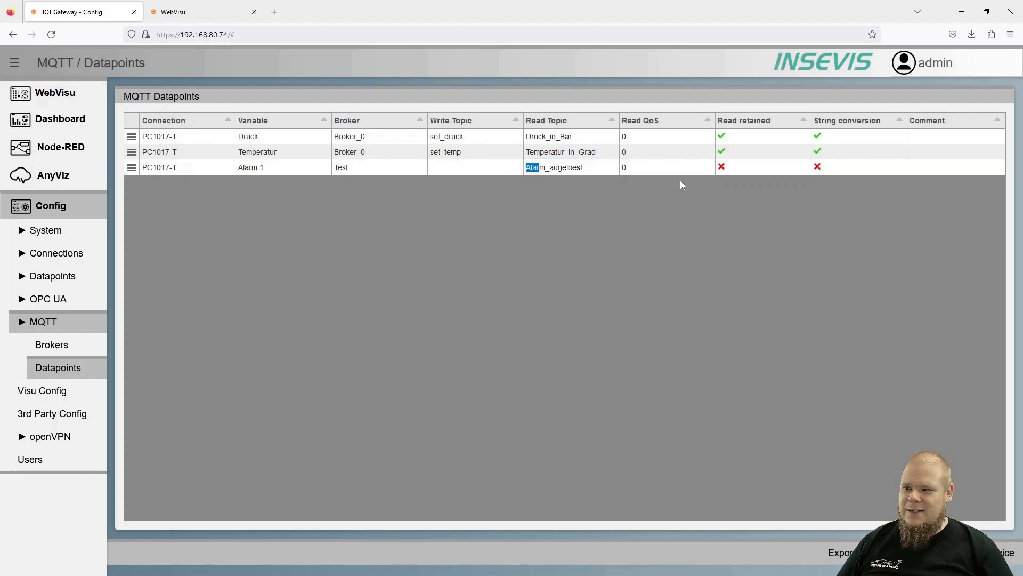
- Save the datapoints to the gateway, then start Mosquitto with 'mosquitto -v -c mosquitto.conf'
click(980, 552)
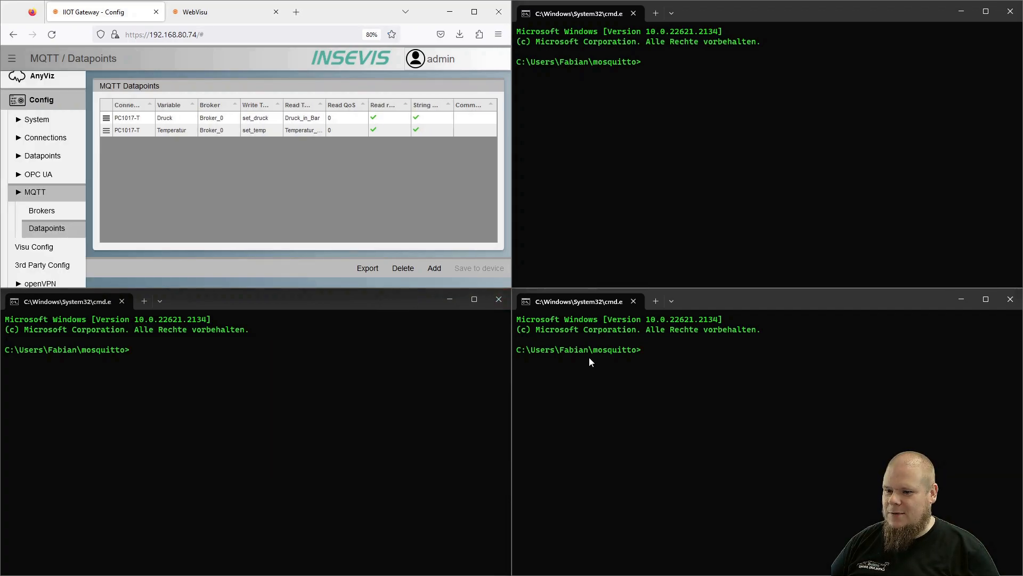
click(656, 354)
text(mosquitto -v -c mosquitto.conf)
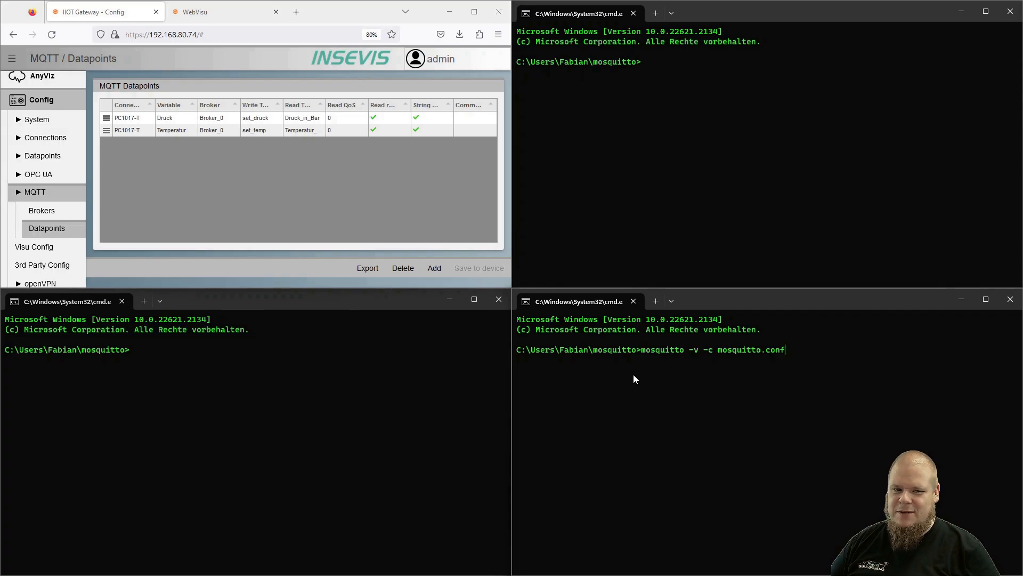
key(Return)
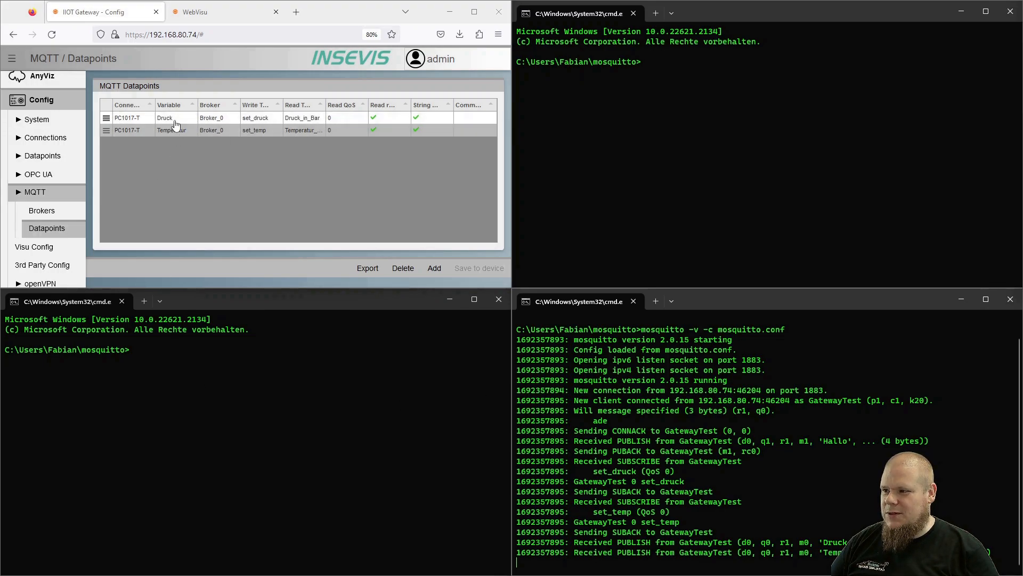
- Show the WebVisu gauges page and paste 'mosquitto_sub -v -t # -h localhost' into a second terminal
click(202, 12)
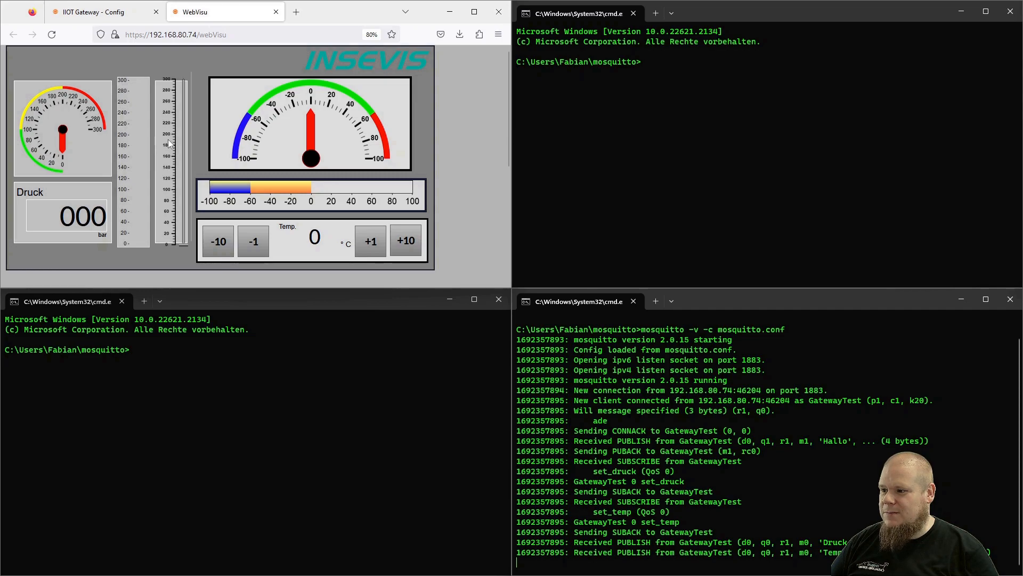
click(138, 347)
text(mosquitto_sub -v -t # -h localhost)
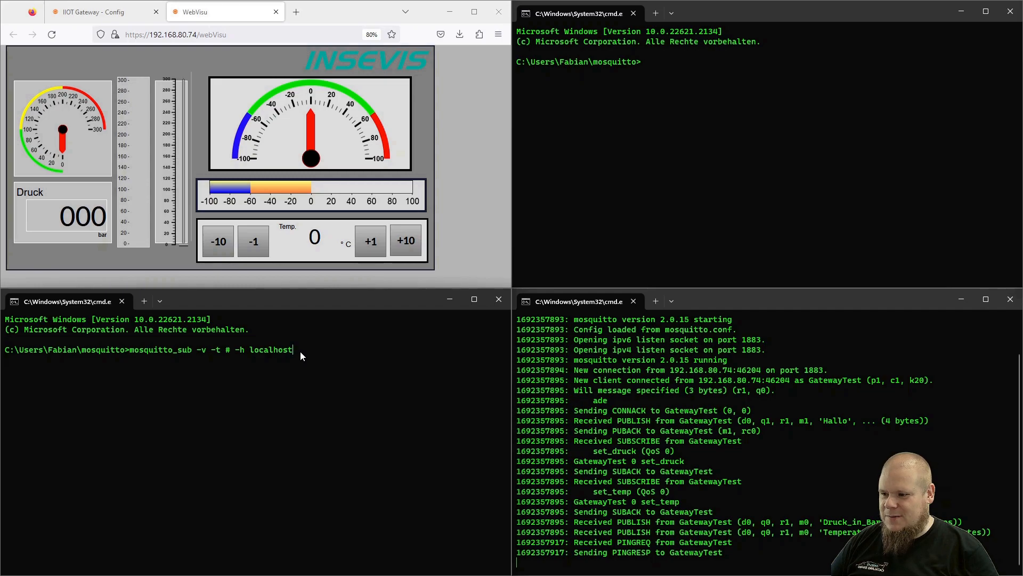
- Run the subscriber, raise the WebVisu temperature to 40 in steps of 10, and set pressure near 262
key(Return)
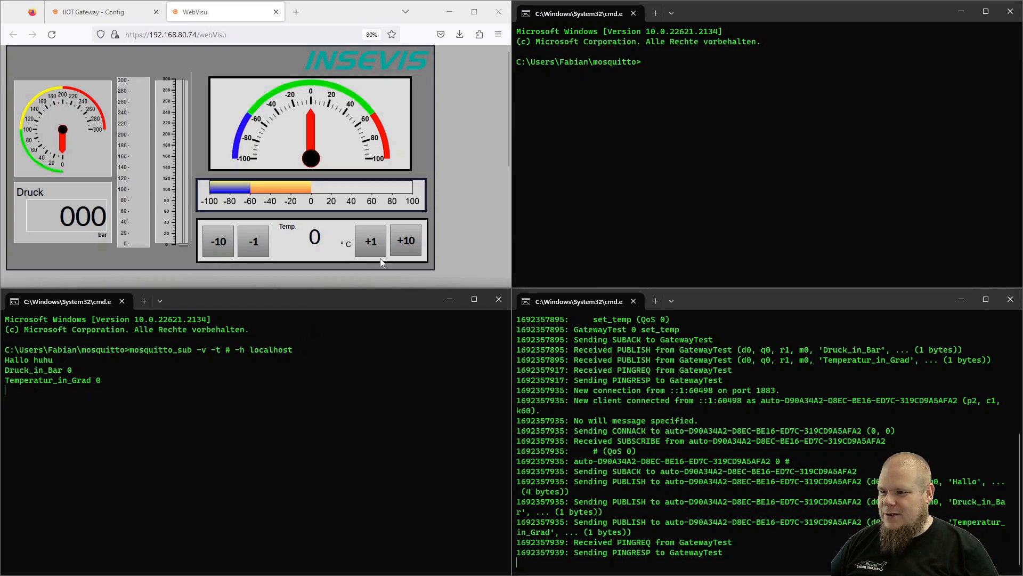
click(406, 243)
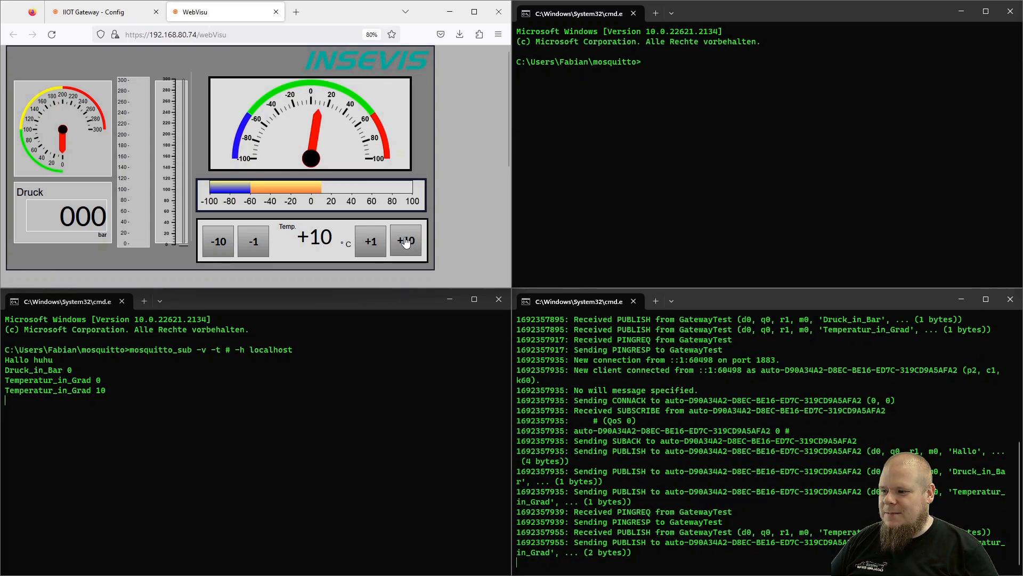
click(406, 242)
click(405, 242)
click(405, 243)
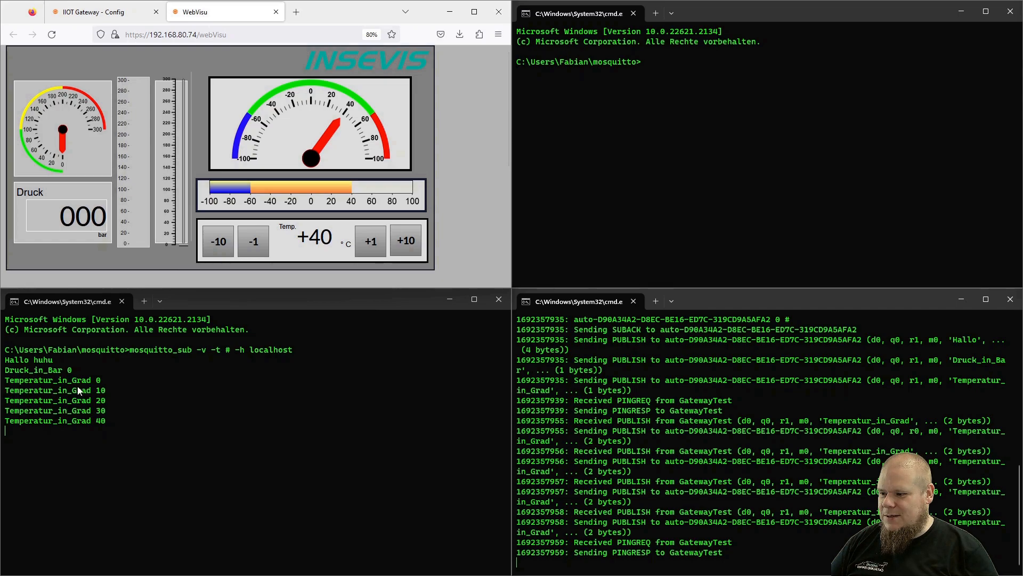
click(183, 100)
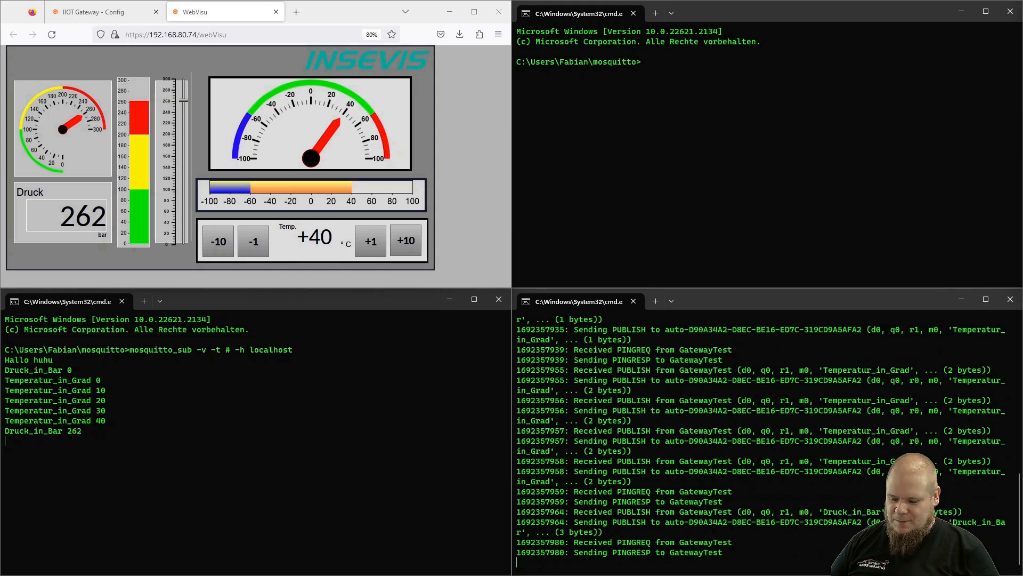
- Publish 0 to set_druck with mosquitto_pub on localhost port 1883 and recall the command
click(674, 64)
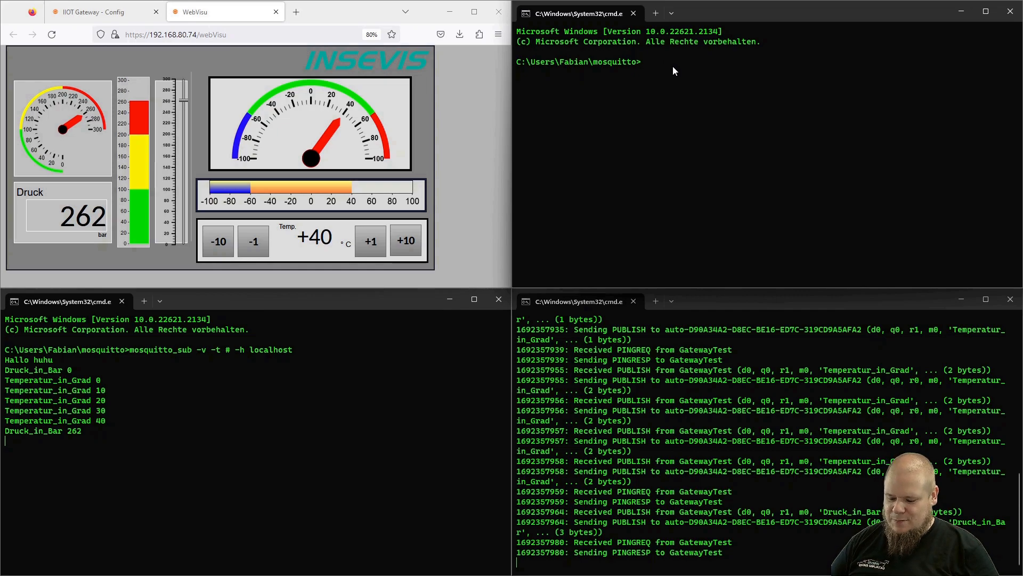
text(mosquitto_pub -h localhost -p 1883 -t set_druck -m 0)
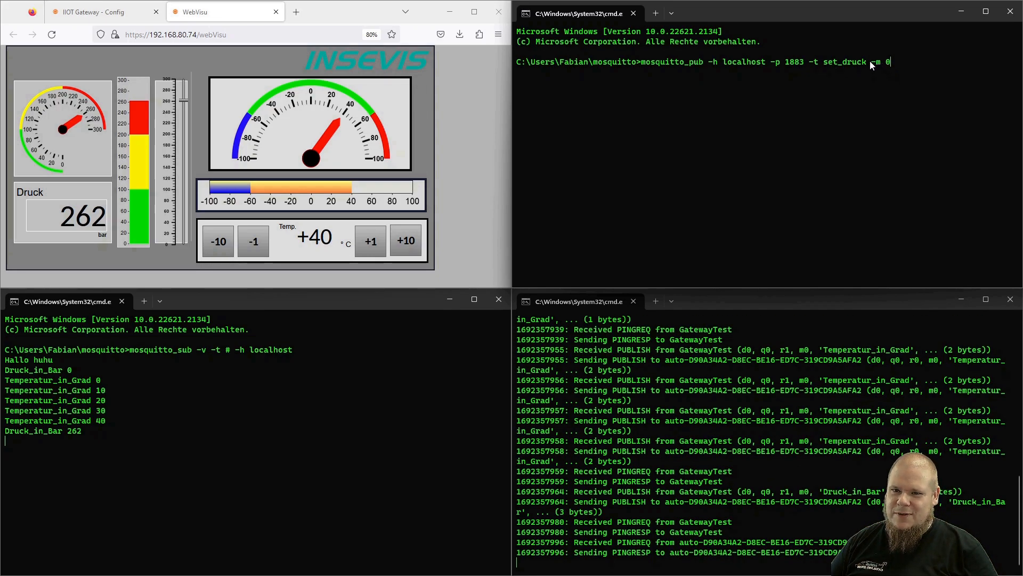
key(Return)
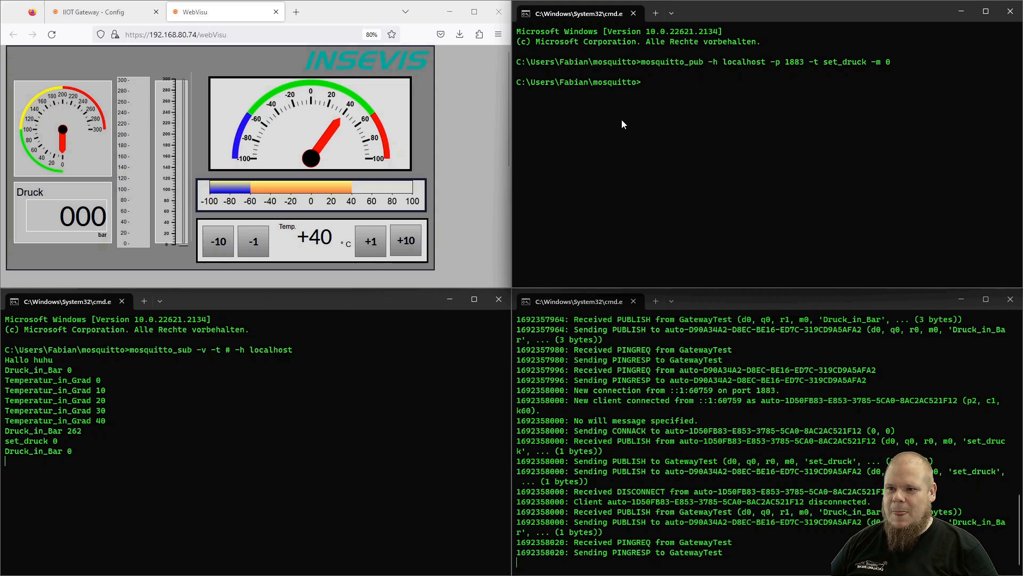
key(Up)
- Edit the recalled mosquitto_pub command to publish 60 to set_temp and run it
key(BackSpace)
key(BackSpace)
key(BackSpace)
key(BackSpace)
key(BackSpace)
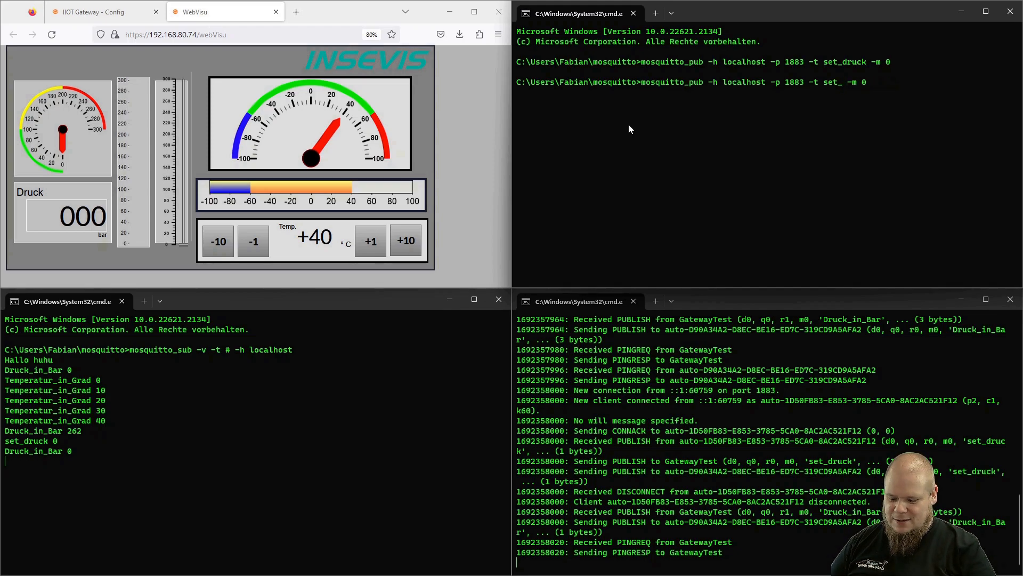
text(temp)
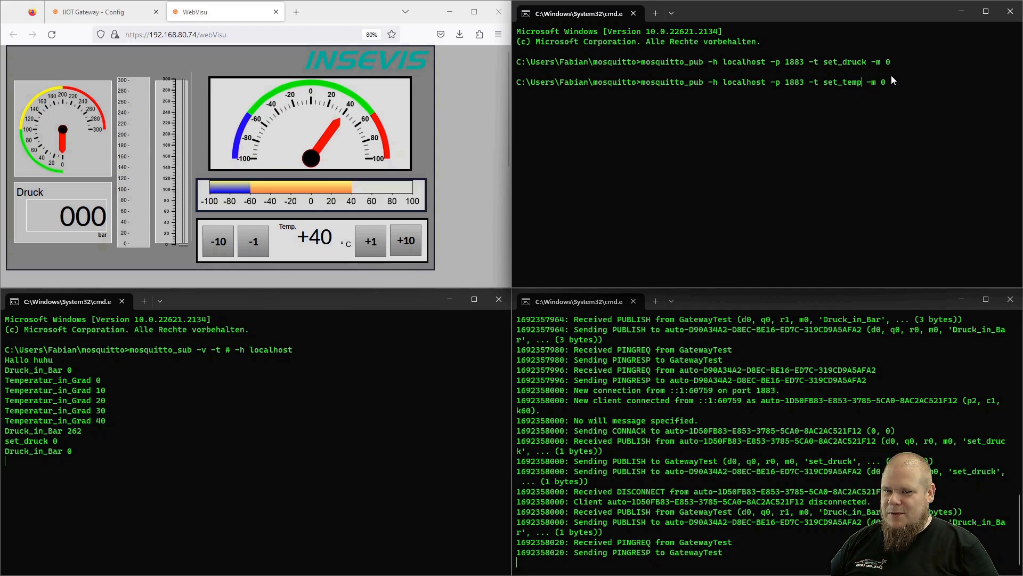
key(Left)
key(Left)
key(Left)
key(Left)
key(Left)
key(Delete)
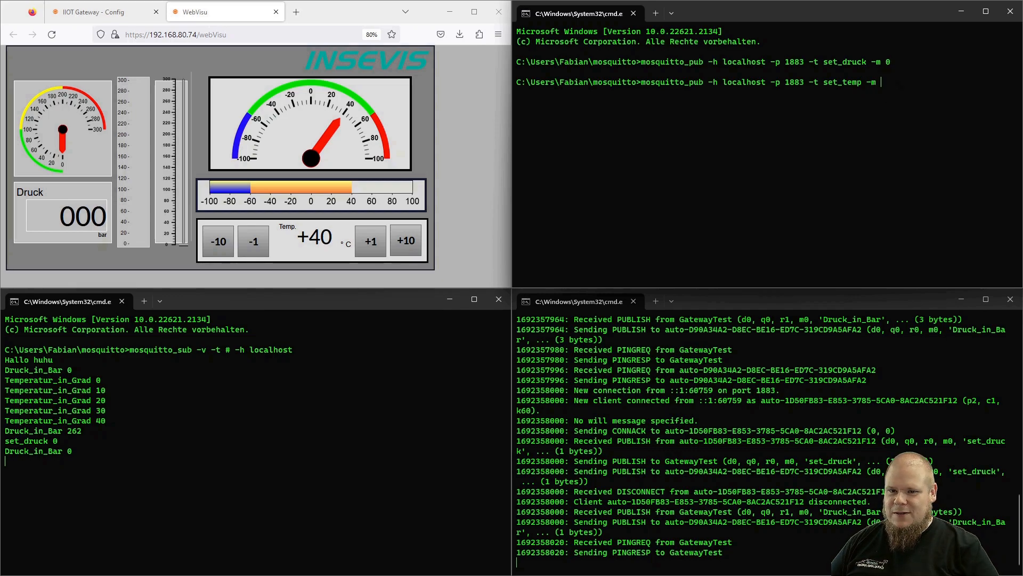
text(60)
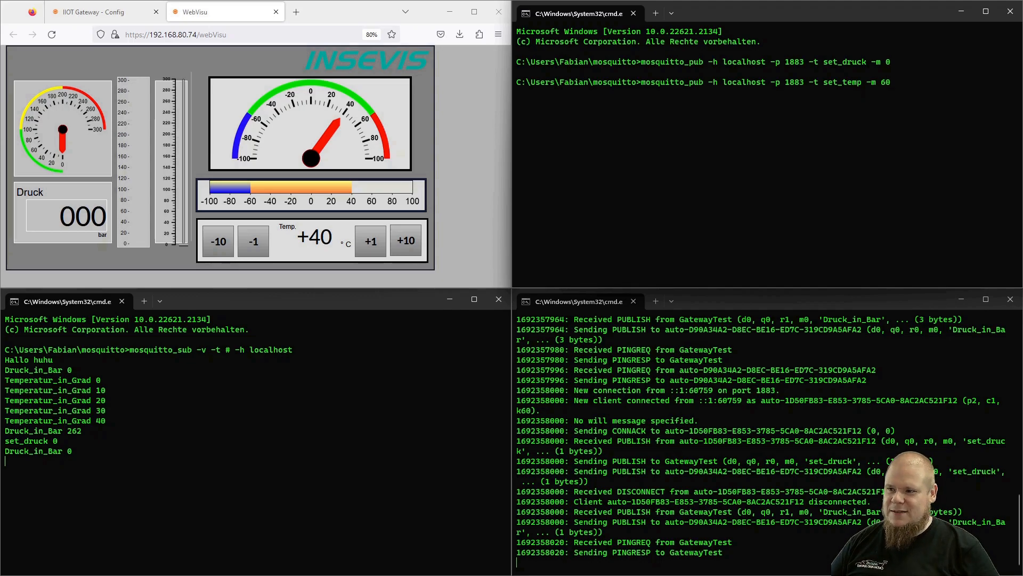
key(Return)
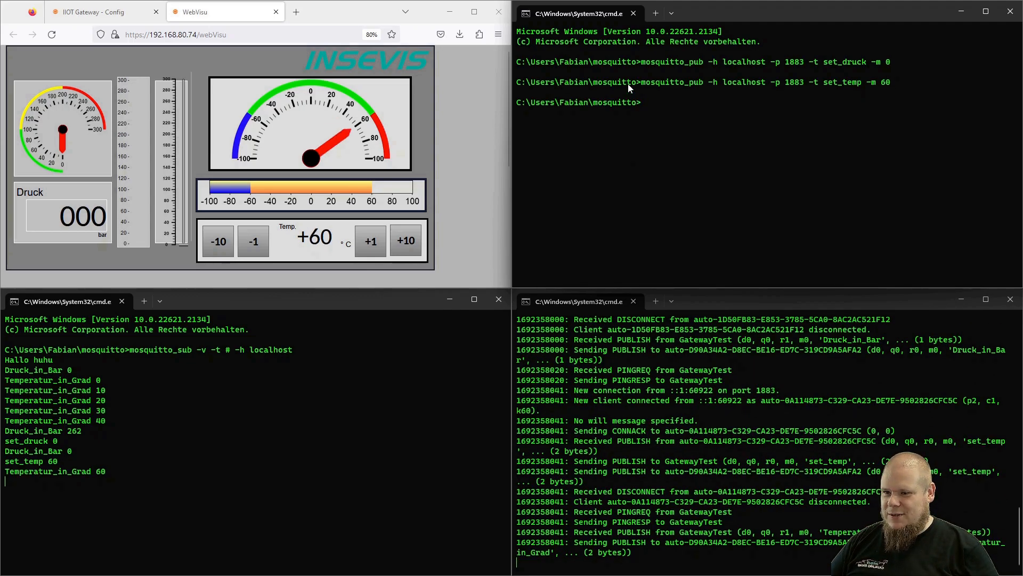